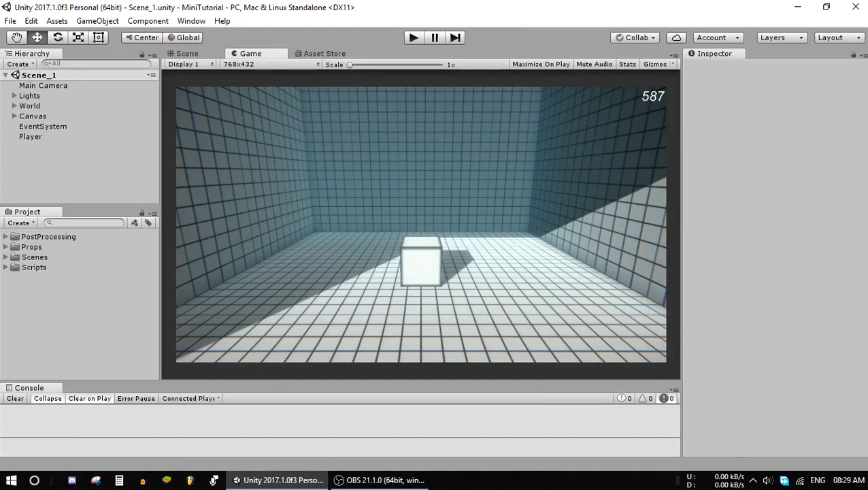
Run Scene_1 in play mode and move the Player cube around the tiled room.
key("ctrl+p")
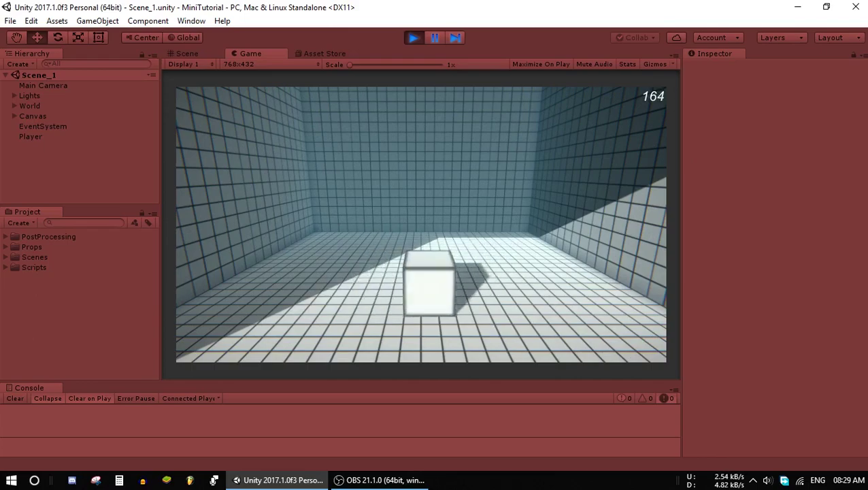
Stop play mode and frame the Player cube in the Scene view.
key("ctrl+p")
right_click(43, 169)
left_click(187, 54)
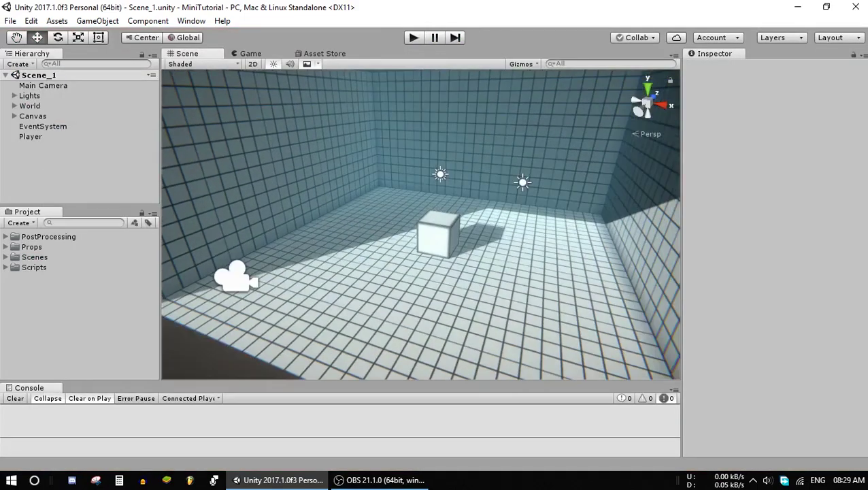
left_click(445, 226)
key("f")
scroll(420, 225, "down", 5)
Add a reset Cylinder rotated X -90 and scaled 1.5/0.05/1.5 into a thin disc.
right_click(42, 164)
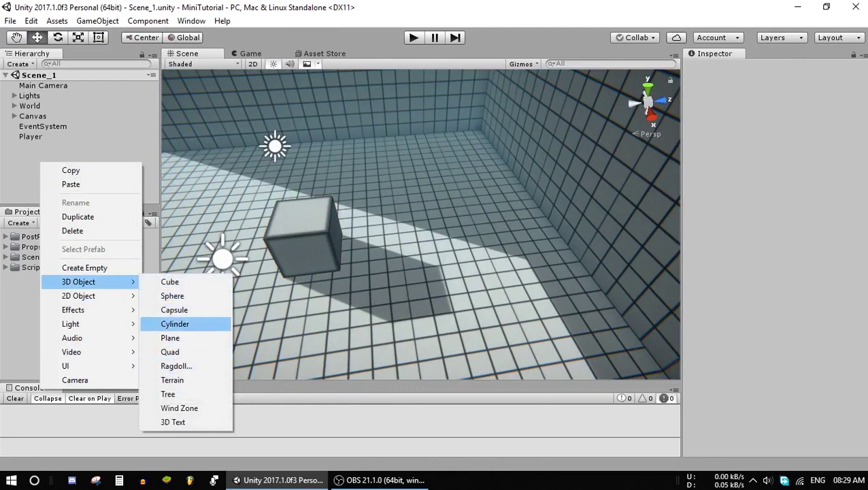
left_click(180, 323)
right_click_drag(421, 225, 380, 225)
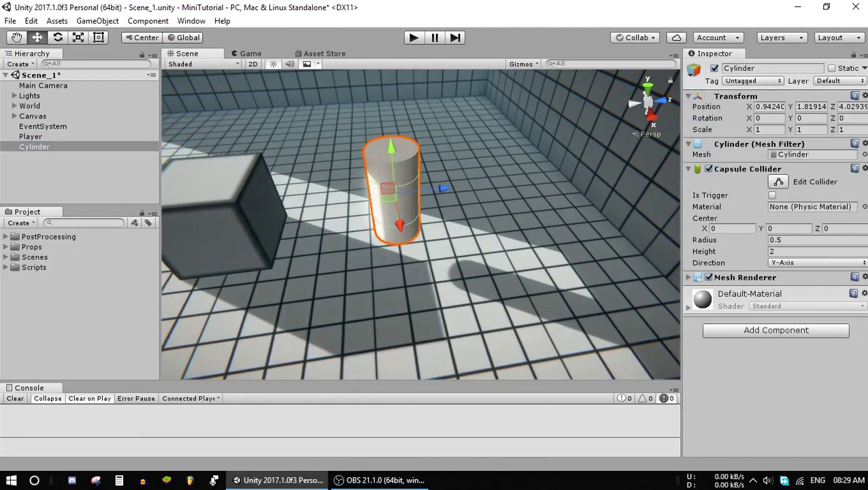
left_click(854, 96)
left_click(734, 102)
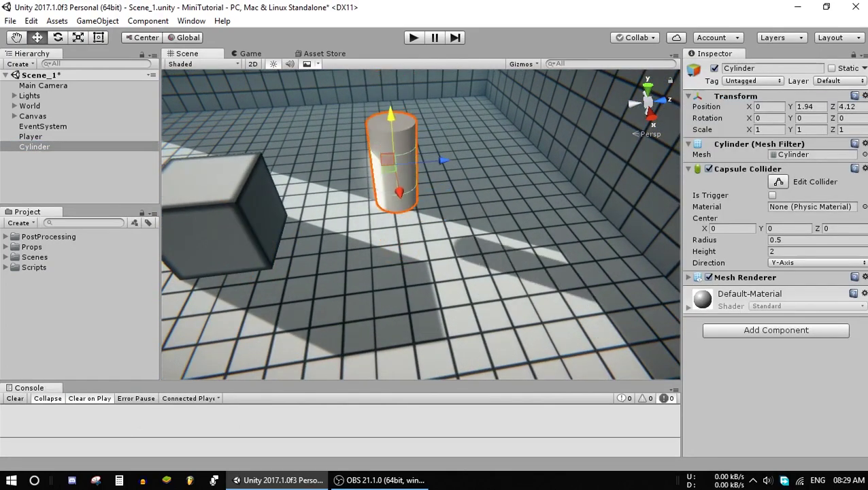
key("e")
type("r.05")
key("Return")
mouse_move(422, 225)
left_mouse_down("alt")
mouse_move(367, 211)
mouse_move(408, 204)
mouse_move(361, 211)
mouse_move(381, 218)
left_mouse_up("alt")
Create a new material named GoldMaterial in Props/Materials.
left_click(31, 246)
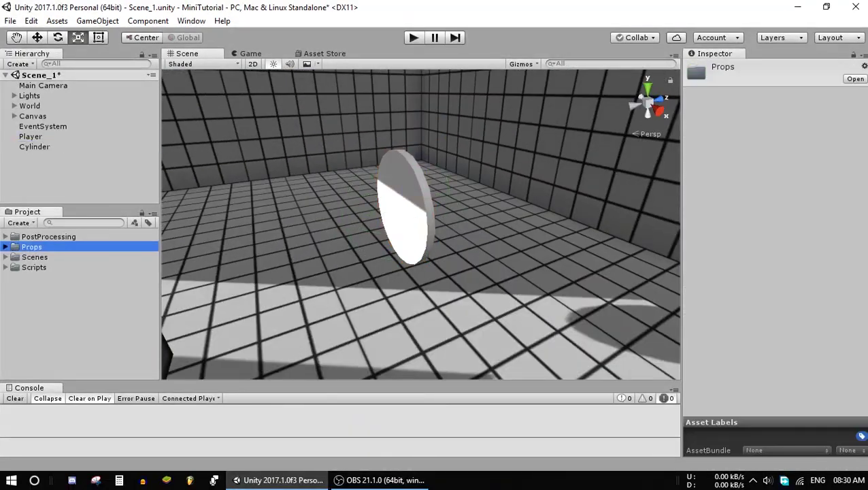
left_click(47, 256)
key("Right")
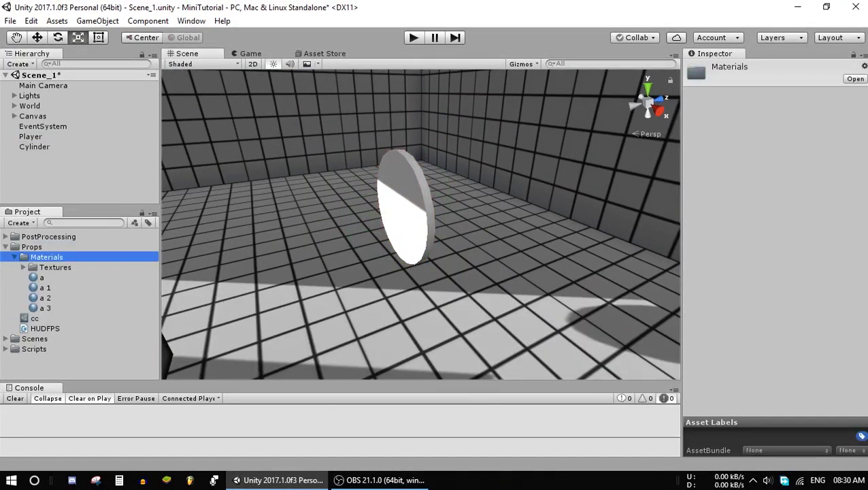
right_click(46, 256)
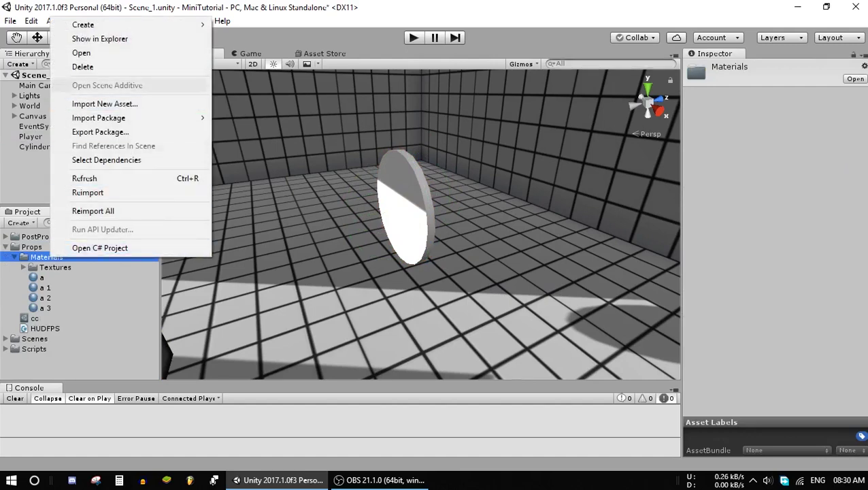
left_click(244, 183)
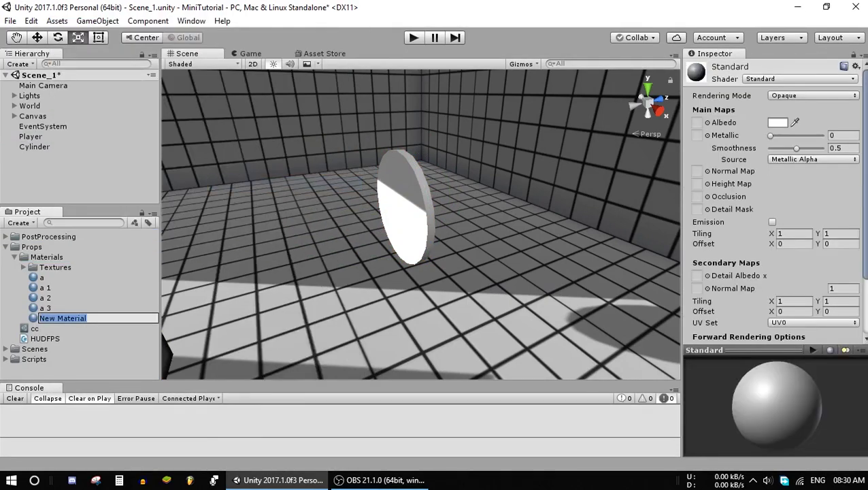
type("Gold")
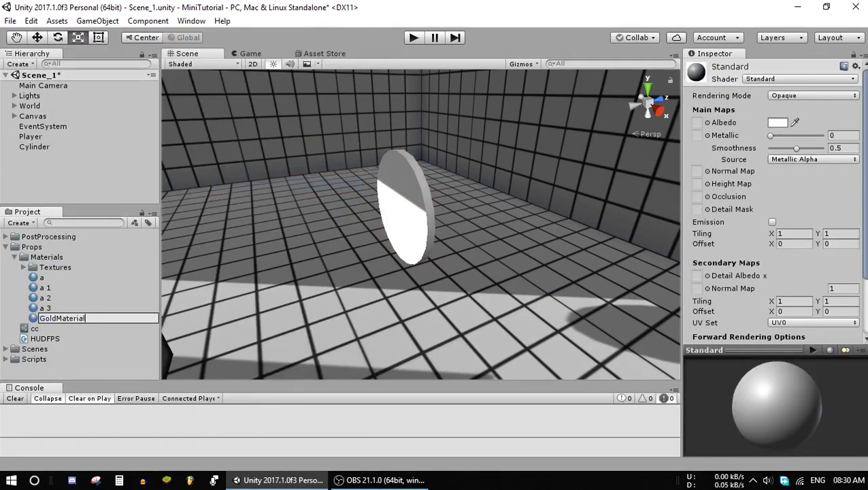
key("Return")
Apply GoldMaterial to the cylinder and set its Albedo to orange-yellow.
left_click(34, 146)
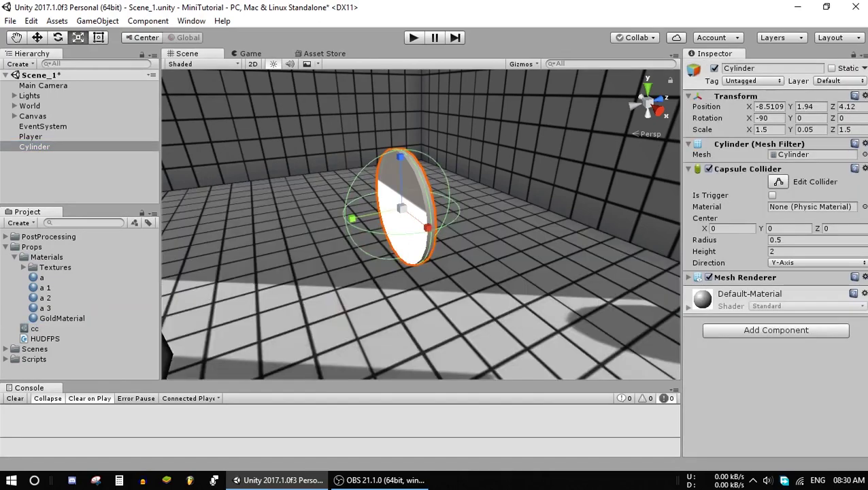
left_click_drag(62, 318, 749, 293)
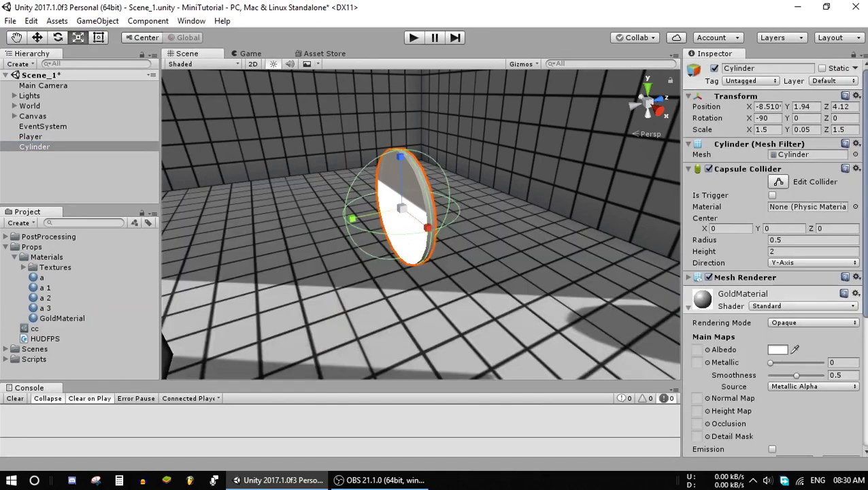
left_click(778, 349)
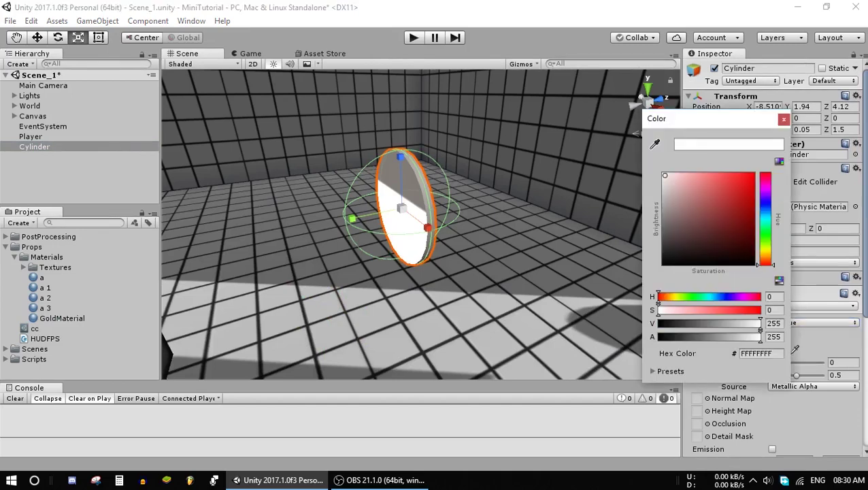
left_click_drag(765, 264, 765, 252)
left_click_drag(664, 176, 751, 175)
left_click_drag(765, 252, 765, 255)
key("Return")
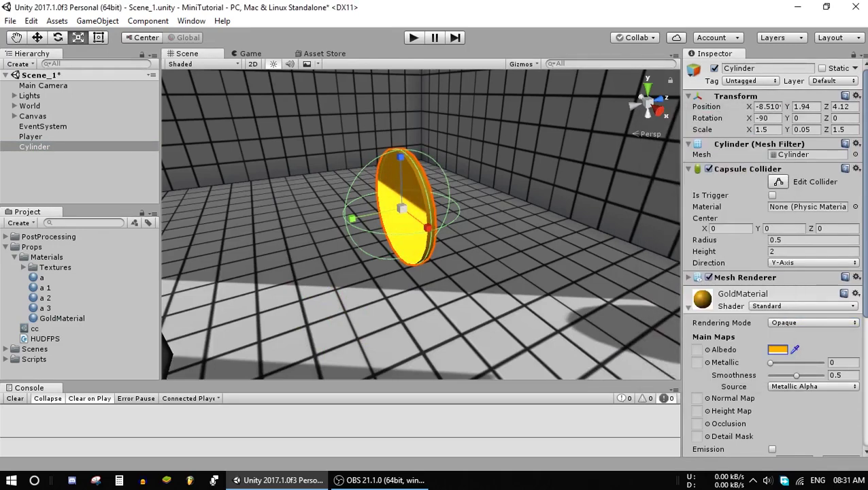
Set GoldMaterial's Smoothness to fully smooth (1).
double_click(843, 375)
type("0")
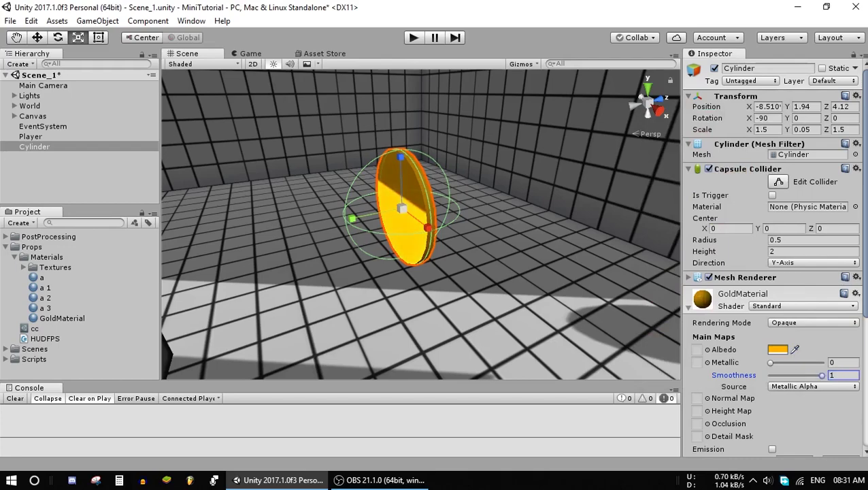
scroll(775, 272, "down", 3)
scroll(775, 272, "down", 2)
scroll(776, 272, "up", 5)
left_click(689, 307)
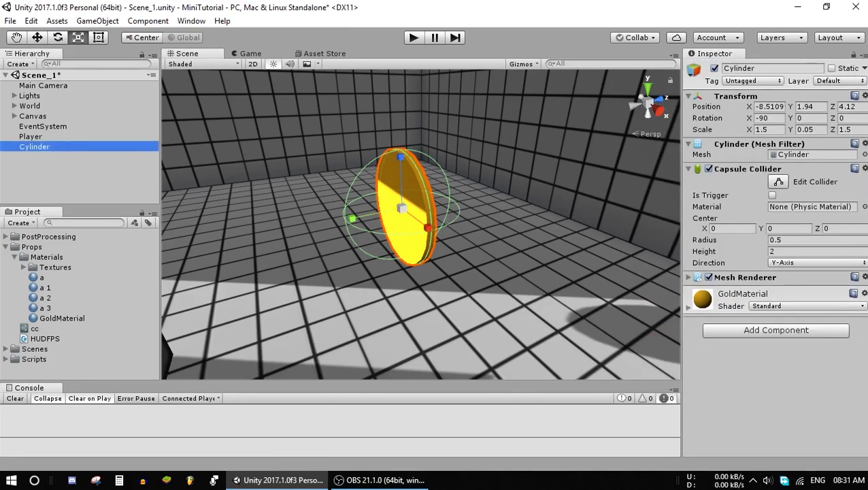
Rename the cylinder to GoldCoin.
key("F2")
type("GoldCoin")
key("Return")
left_click_drag(442, 224, 401, 224, "alt")
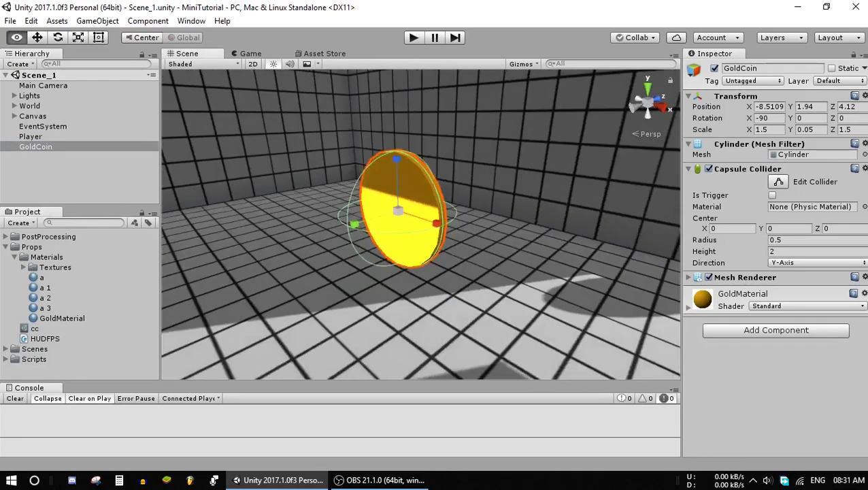
Give the Player cube a kinematic Rigidbody with gravity turned off.
left_click(6, 246)
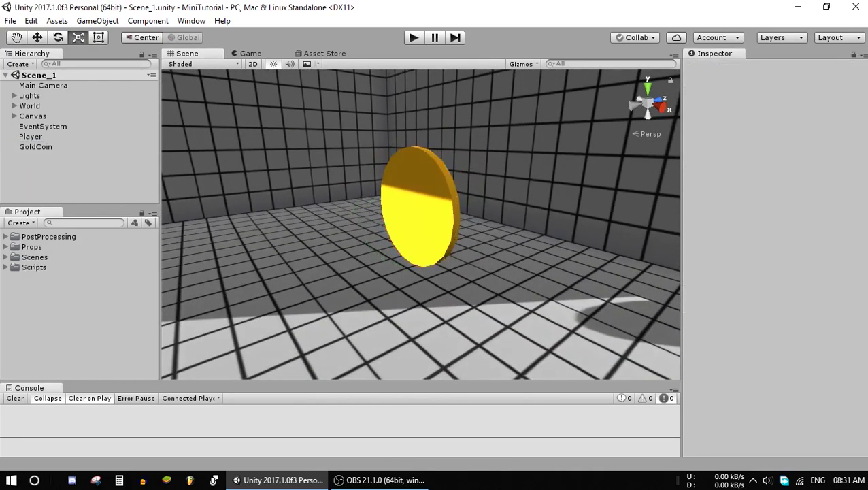
left_click(31, 136)
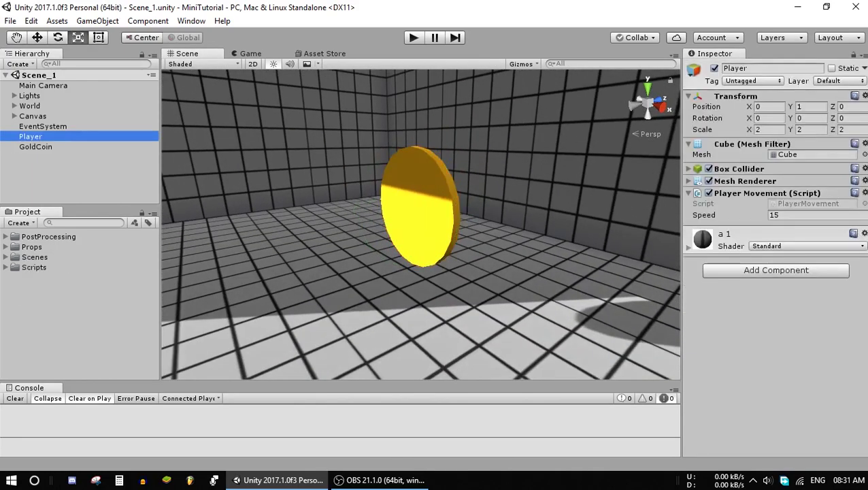
left_click(776, 269)
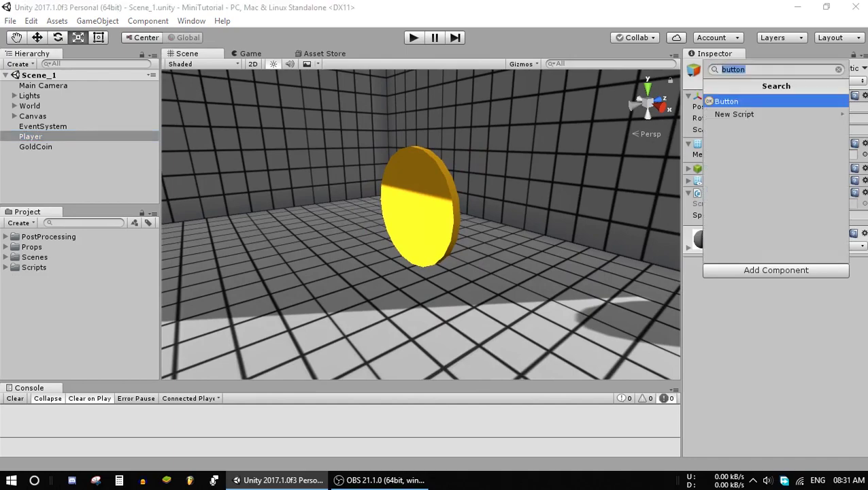
type("rigid")
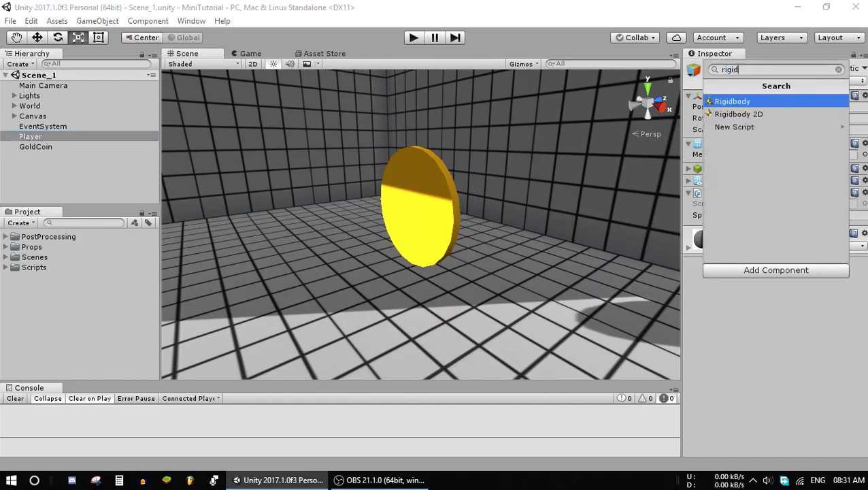
key("Return")
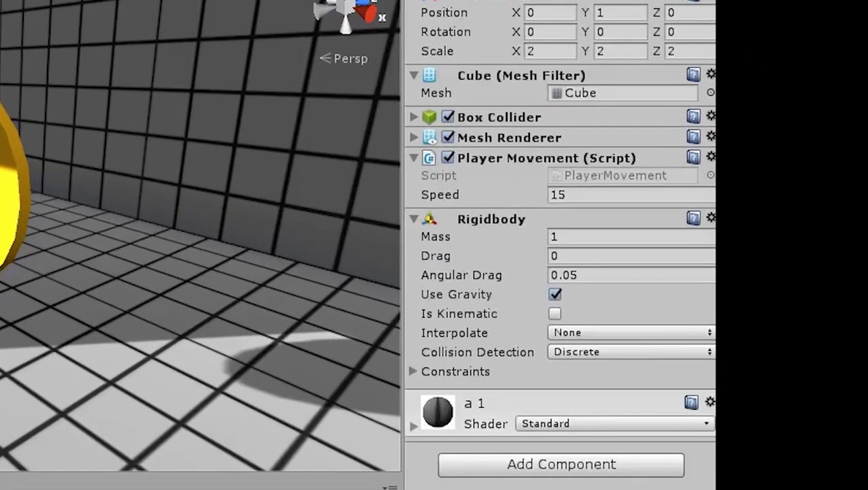
left_click(554, 294)
left_click(555, 313)
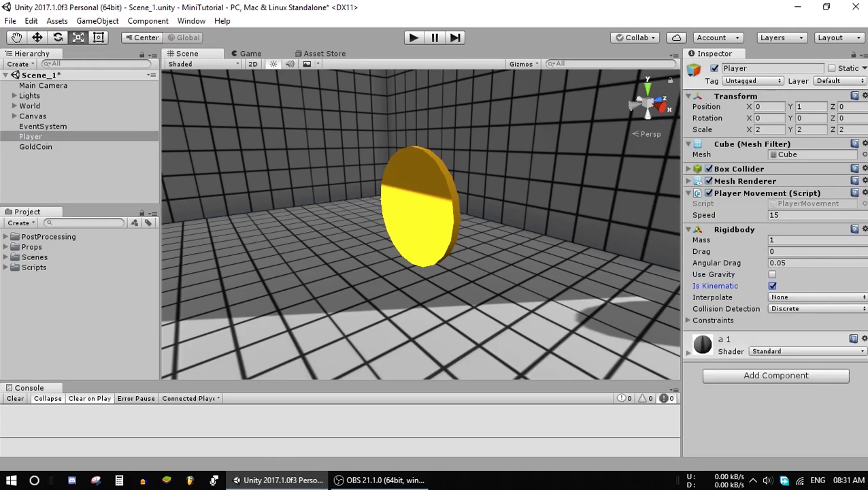
left_click(688, 229)
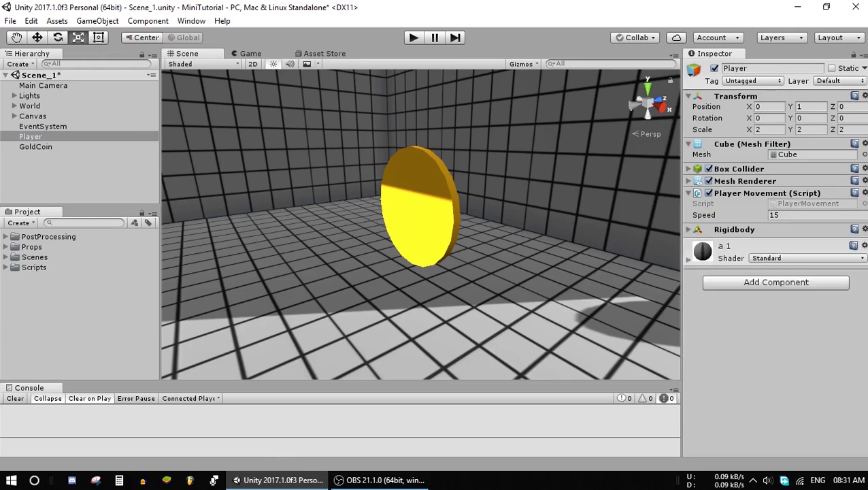
Tick Is Trigger on GoldCoin's Capsule Collider.
scroll(420, 224, "down", 3)
right_click_drag(420, 224, 340, 225)
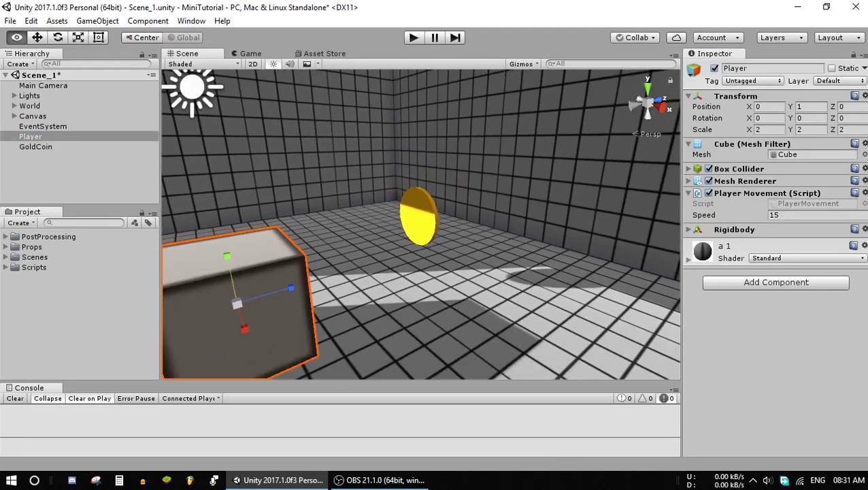
right_click_drag(421, 224, 381, 218)
double_click(35, 147)
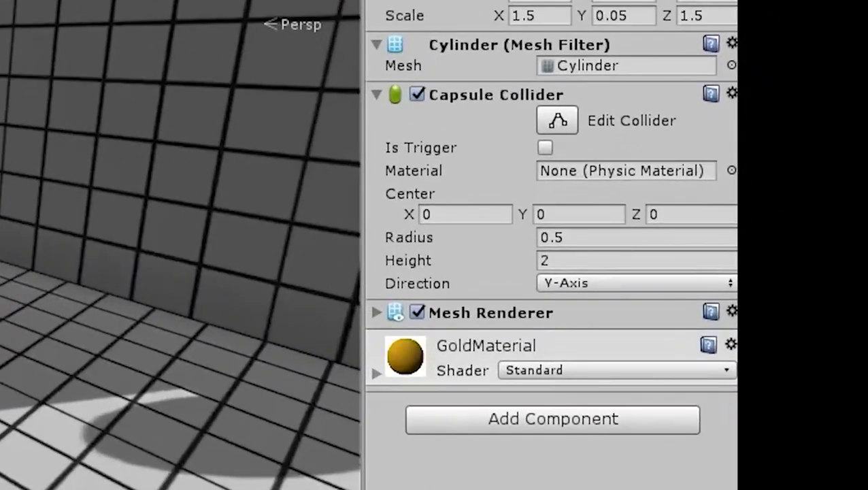
left_click(545, 147)
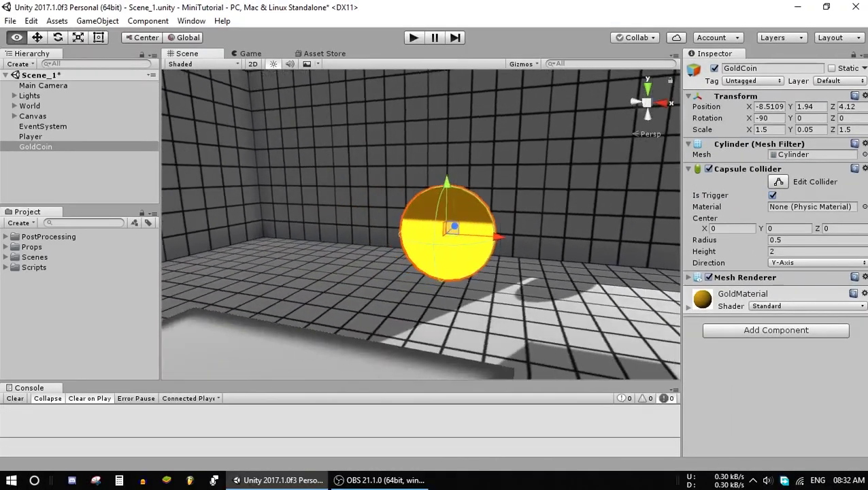
right_click_drag(408, 224, 381, 224)
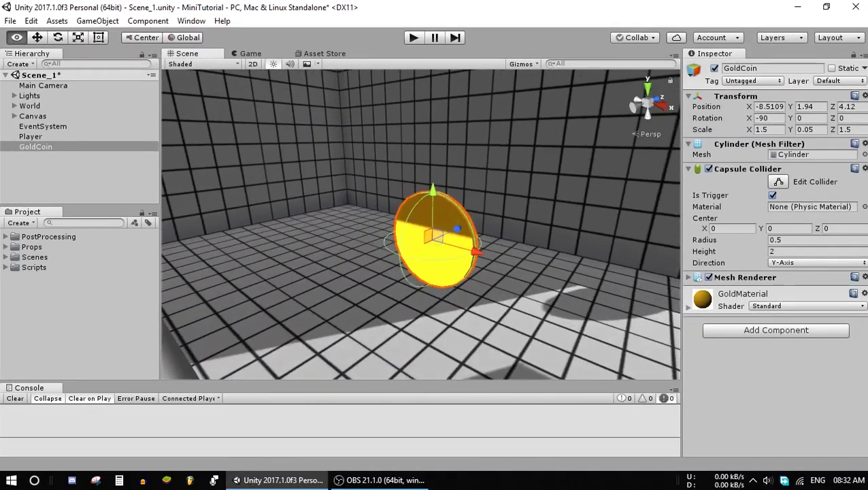
Create a C# script named GoldScript in the Scripts folder.
left_click(34, 266)
right_click(35, 271)
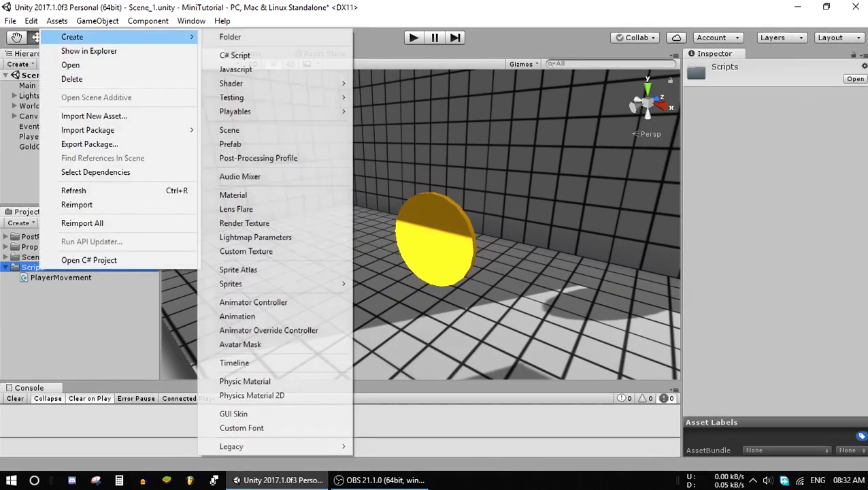
left_click(231, 56)
type("GoldS")
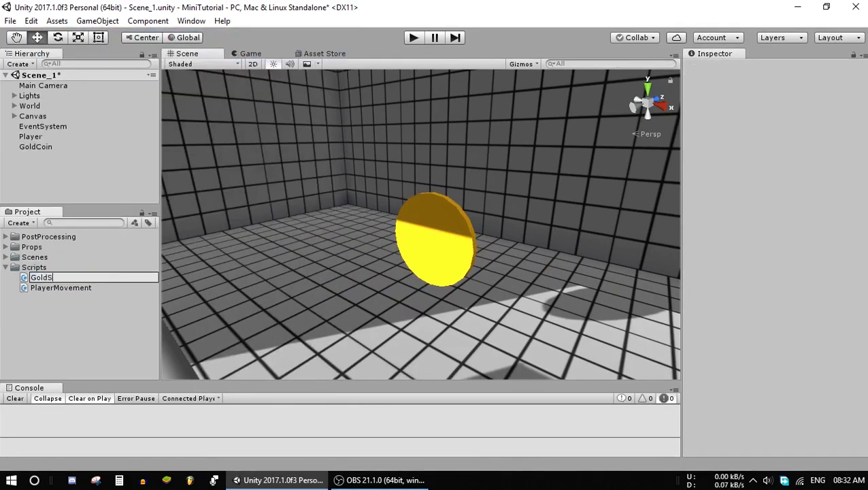
type("cript")
key("Return")
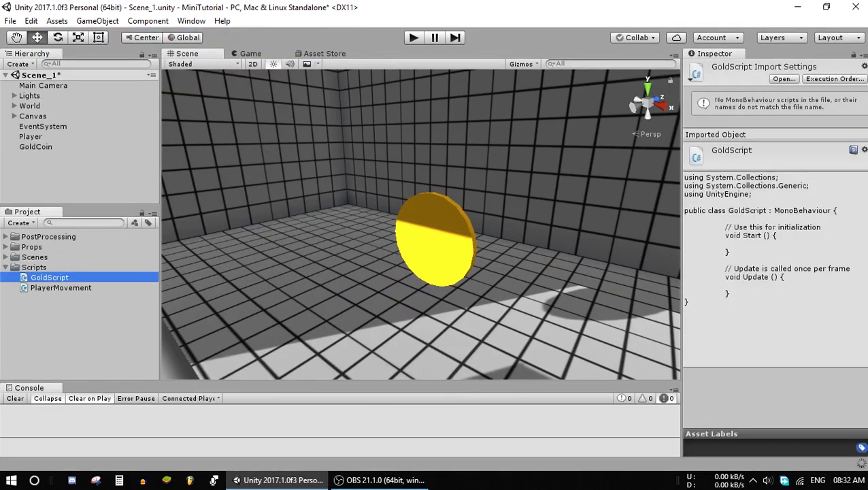
Attach GoldScript to the GoldCoin as a component.
left_click(36, 146)
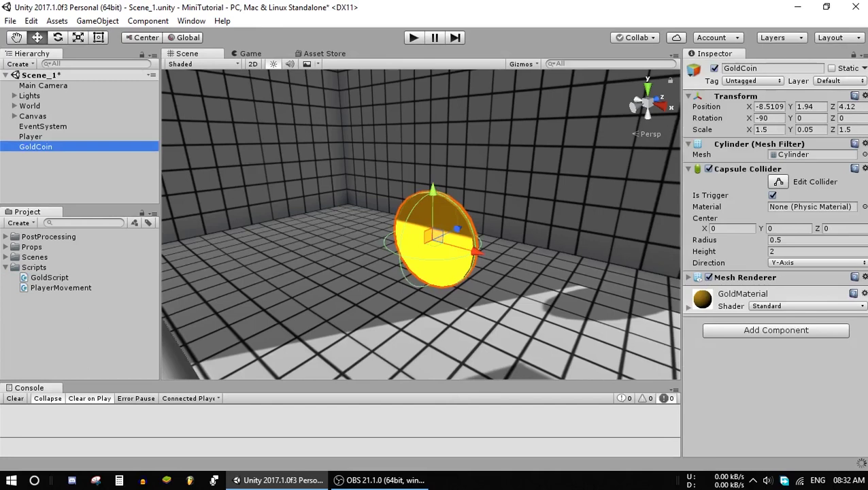
left_click(49, 277)
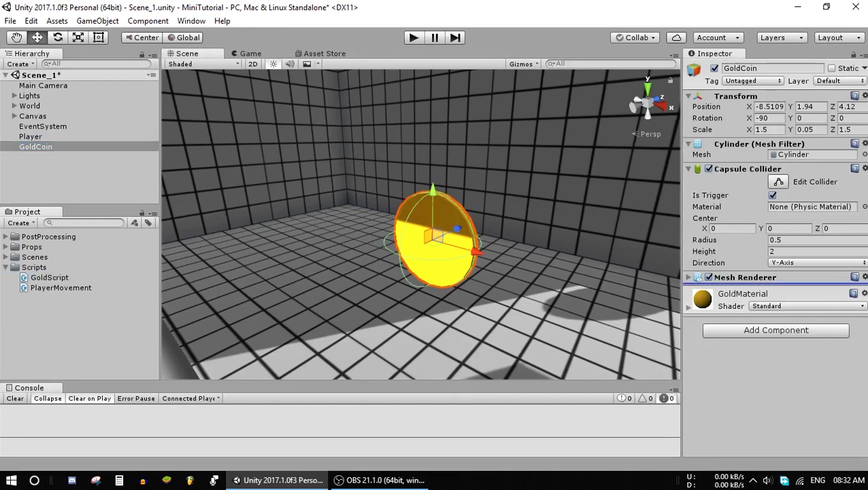
left_click_drag(49, 277, 775, 289)
Open GoldScript and delete the default Start and Update methods.
double_click(796, 300)
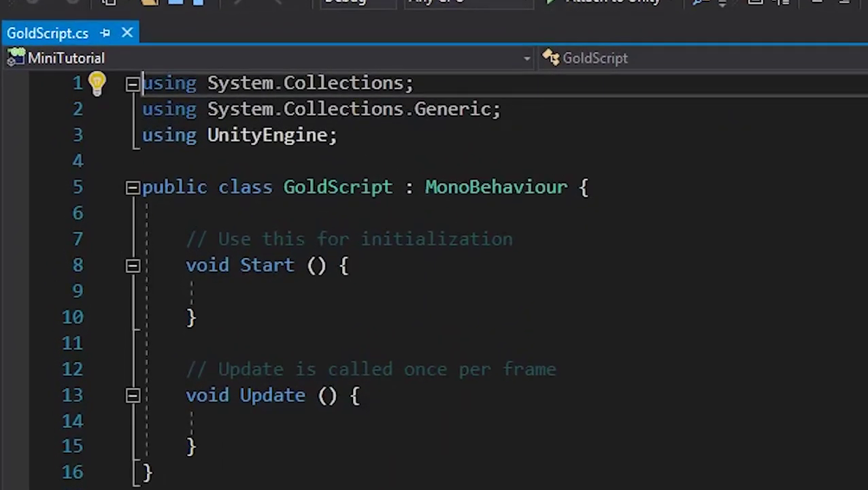
mouse_move(198, 445)
left_mouse_down()
mouse_move(142, 290)
mouse_move(143, 238)
left_mouse_up()
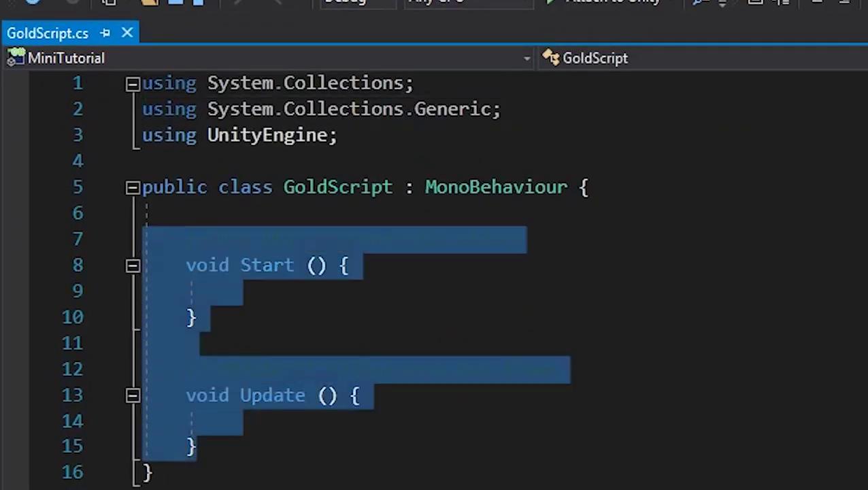
key("BackSpace")
key("Up")
key("End")
key("Left")
key("Return")
key("Down")
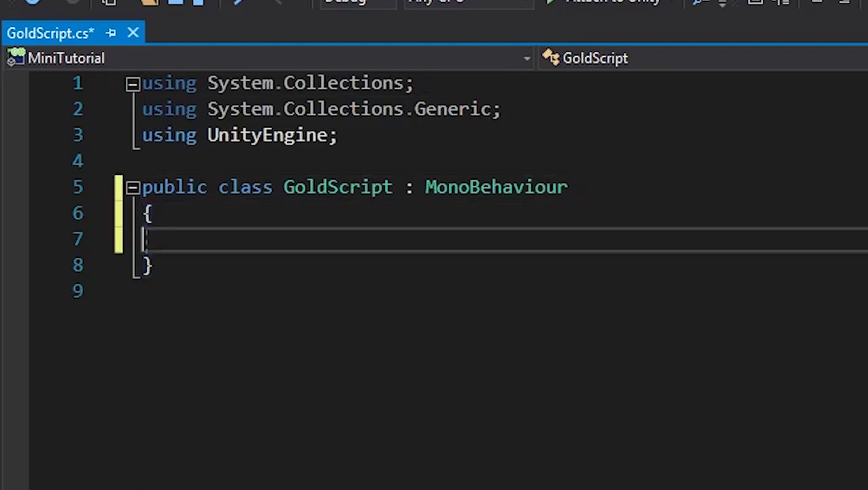
key("Tab")
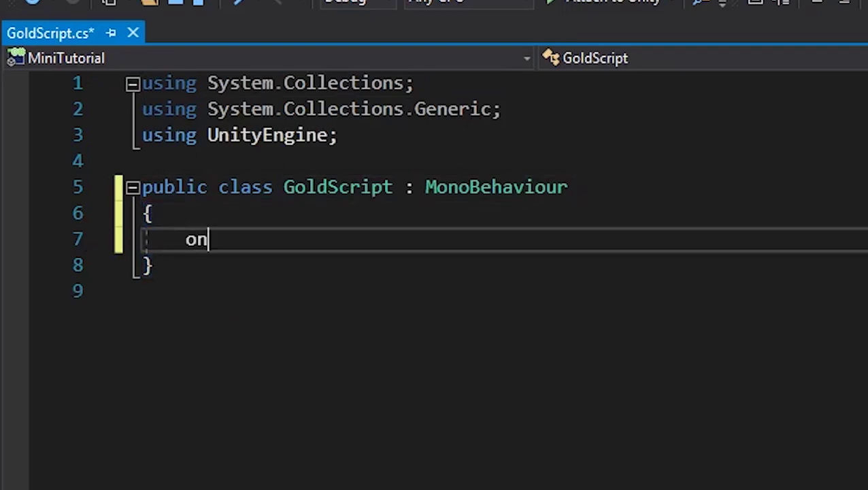
Add an OnTriggerEnter method with an if (other.CompareTag("Player")) block.
type("ontrigger")
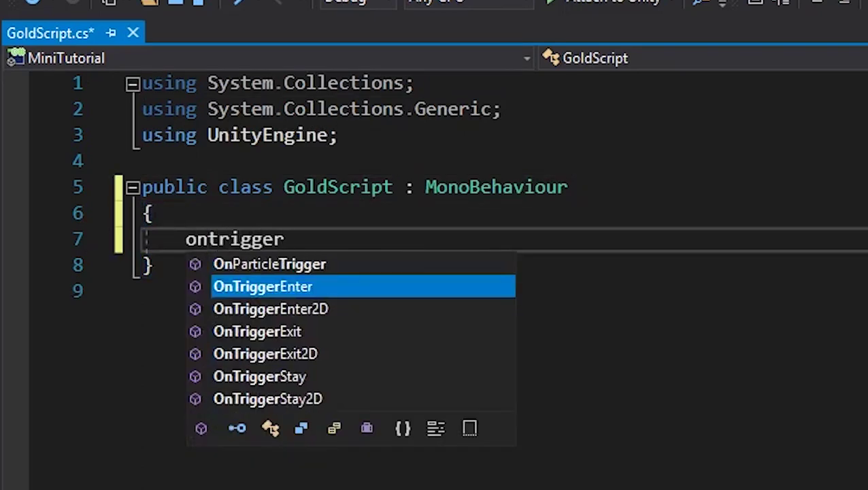
key("Tab")
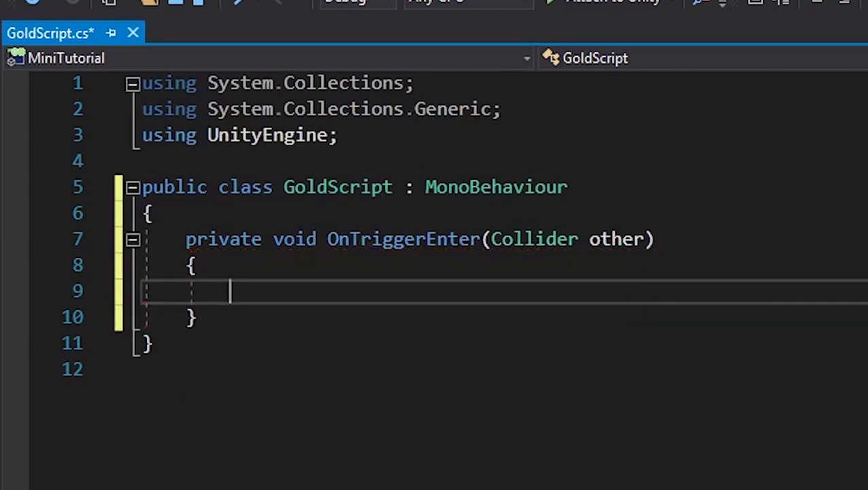
type("if(other)")
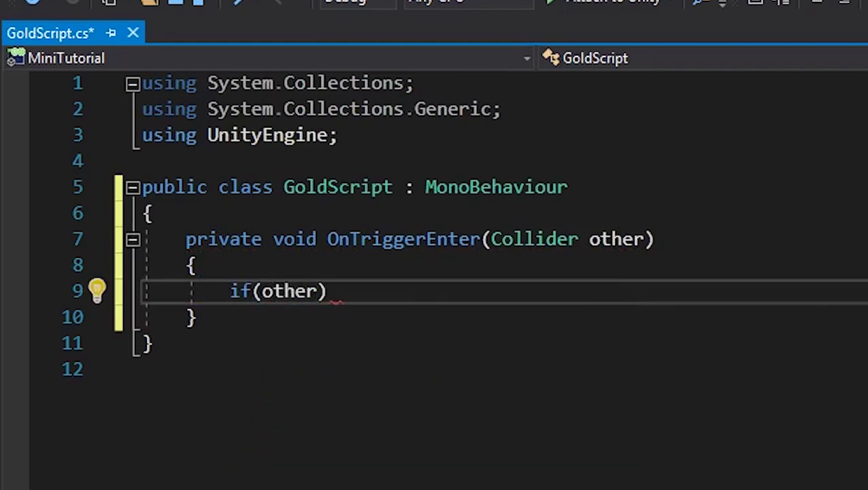
type(".compare(\"Player")
key("End")
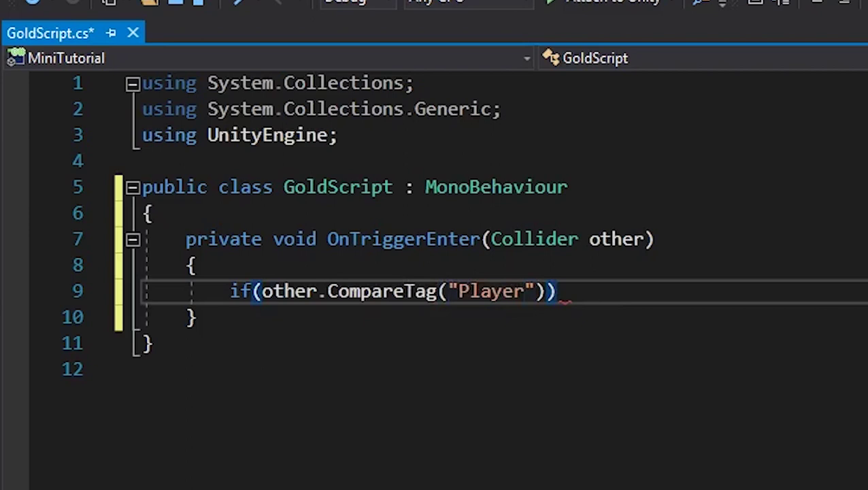
key("Return")
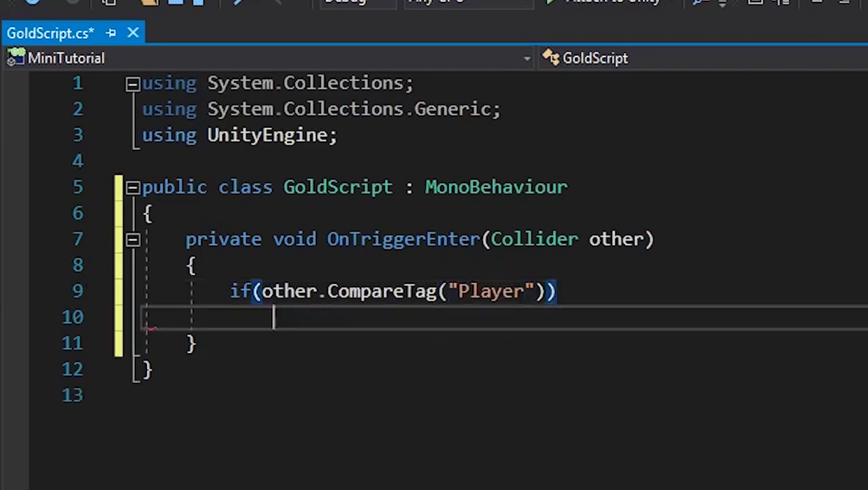
type("{}")
key("Left")
key("Return")
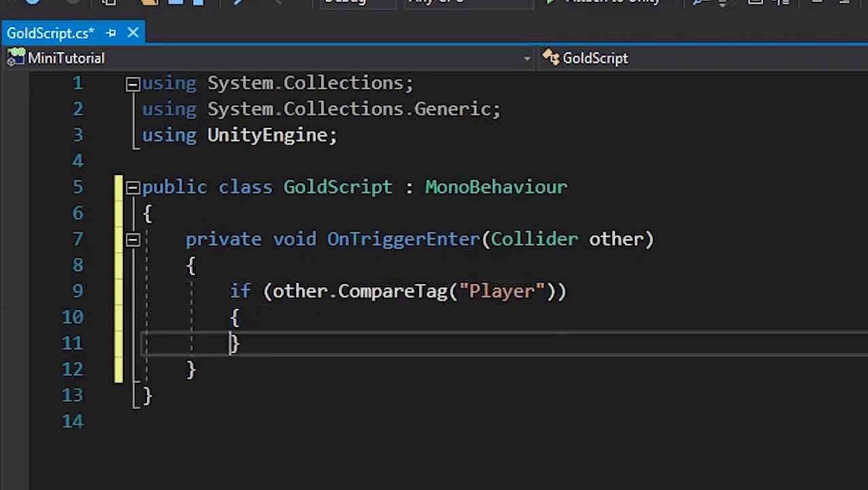
key("Return")
key("Up")
Put Destroy(gameObject); inside the if block and save the script.
type("destro(;gameobject")
key("Tab")
key("ctrl+s")
key("Left")
key("Delete")
type("g")
key("ctrl+s")
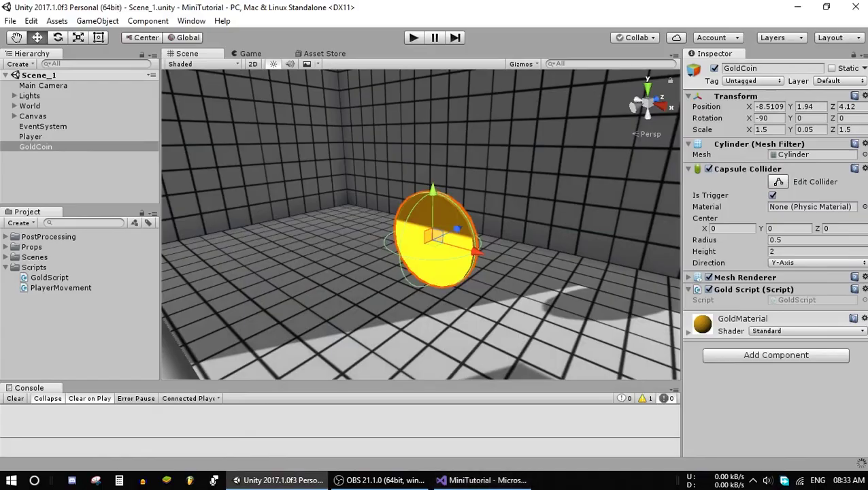
Orbit and zoom the Scene view to look over the room, cube and coin.
mouse_move(420, 224)
right_mouse_down()
mouse_move(380, 231)
mouse_move(408, 224)
right_mouse_up()
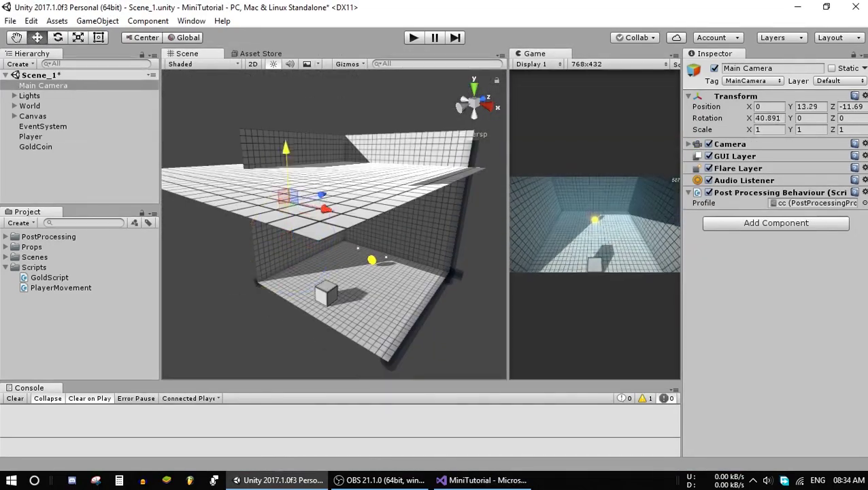
scroll(420, 175, "up", 3)
scroll(420, 176, "up", 3)
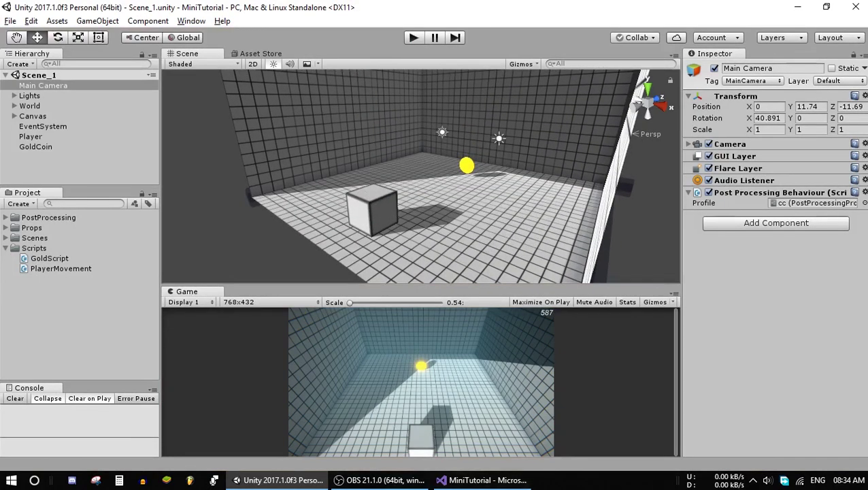
Change the Player cube's tag from Untagged to Player.
left_click(31, 136)
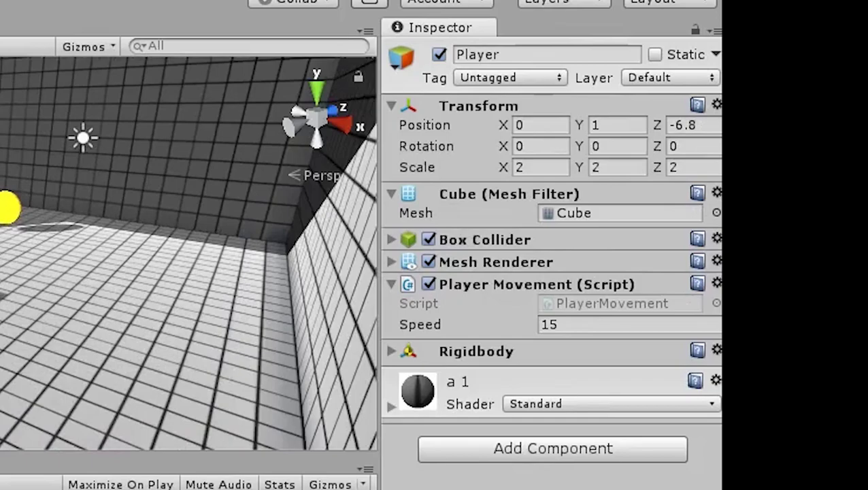
left_click(510, 78)
left_click(514, 231)
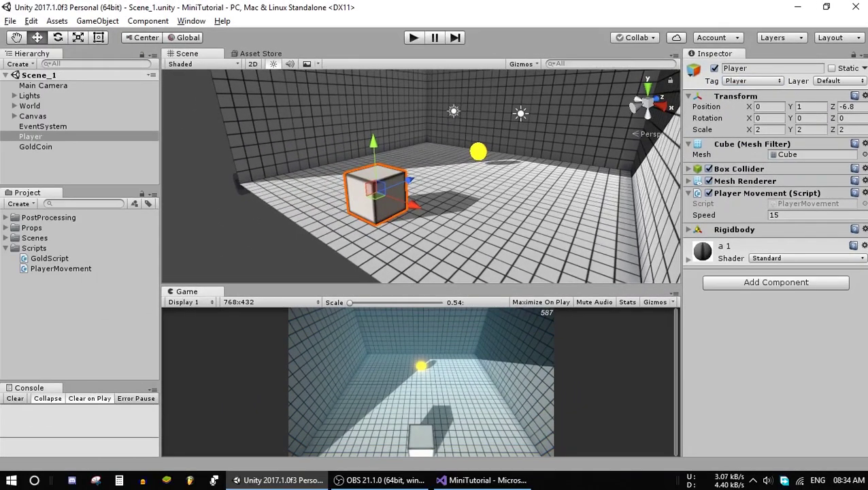
Play the scene and drive the cube with WASD into the gold coin so it disappears.
key("ctrl+p")
key("d")
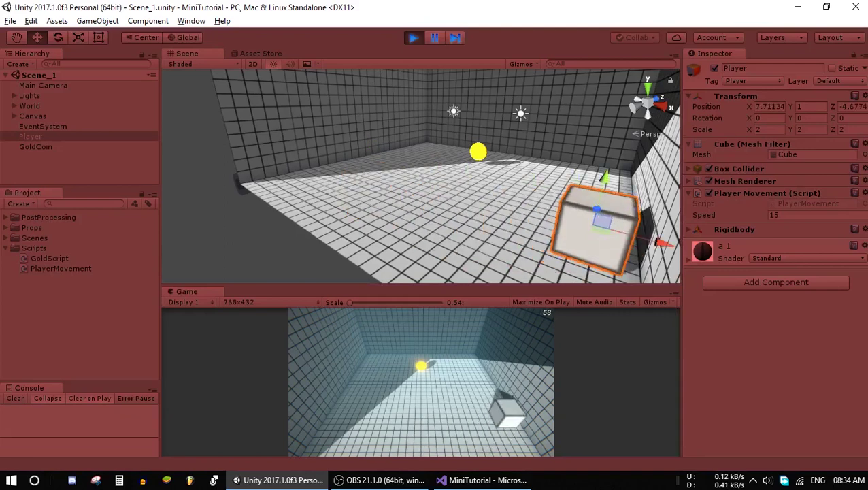
key("a")
key("w")
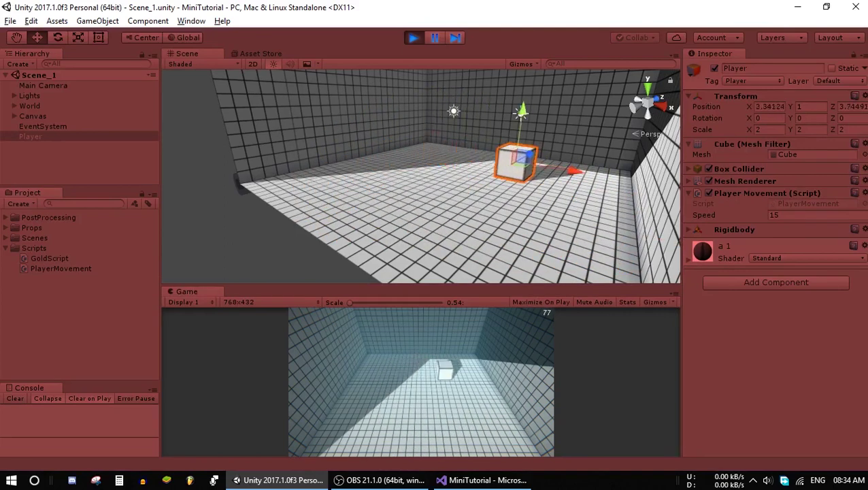
key("s")
key("d")
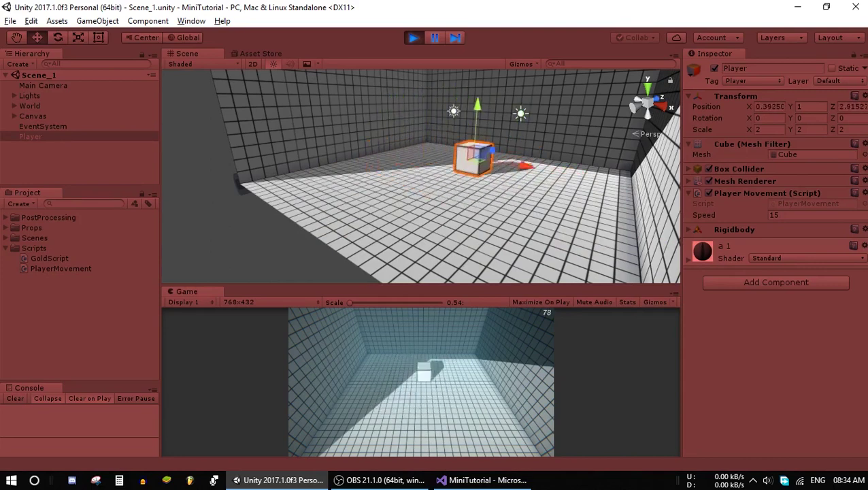
key("s")
key("w")
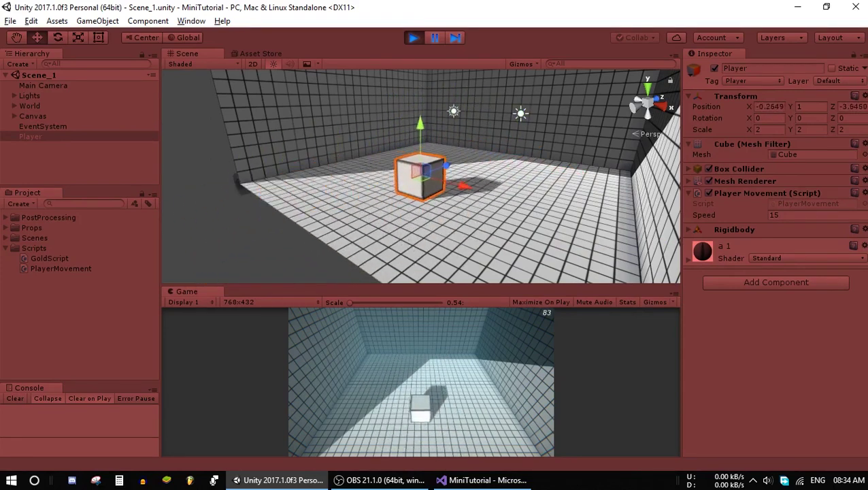